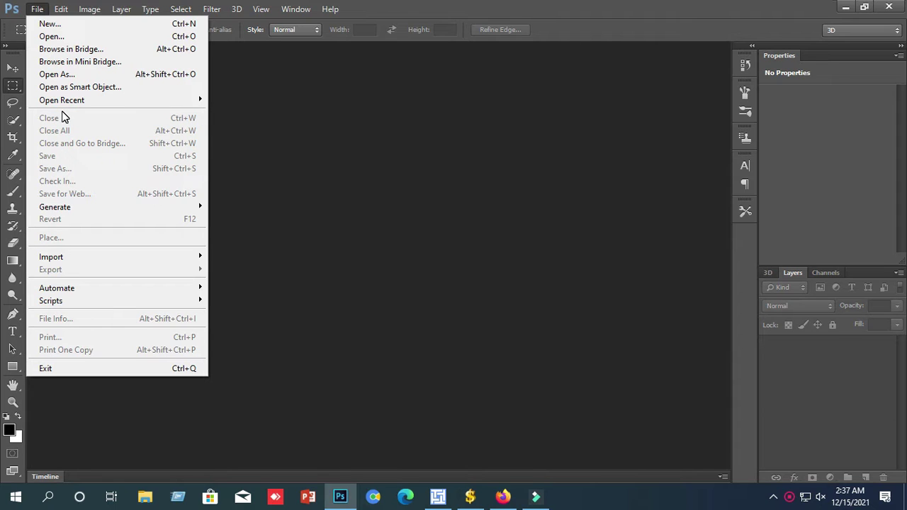
- Create a new 1280 × 720 pixel RGB document with a white background and add a black (000000) Solid Color fill layer
{"action": "left_click", "coordinate": [61, 24]}
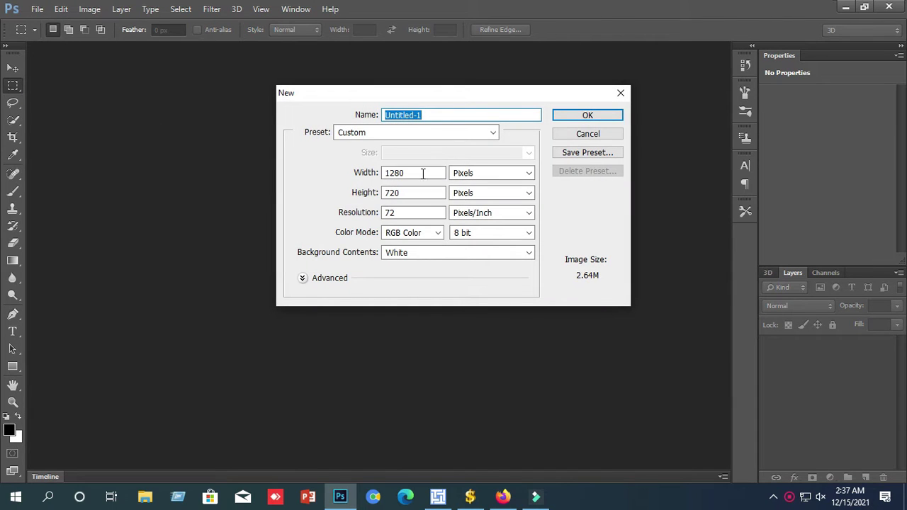
{"action": "left_click", "coordinate": [583, 115]}
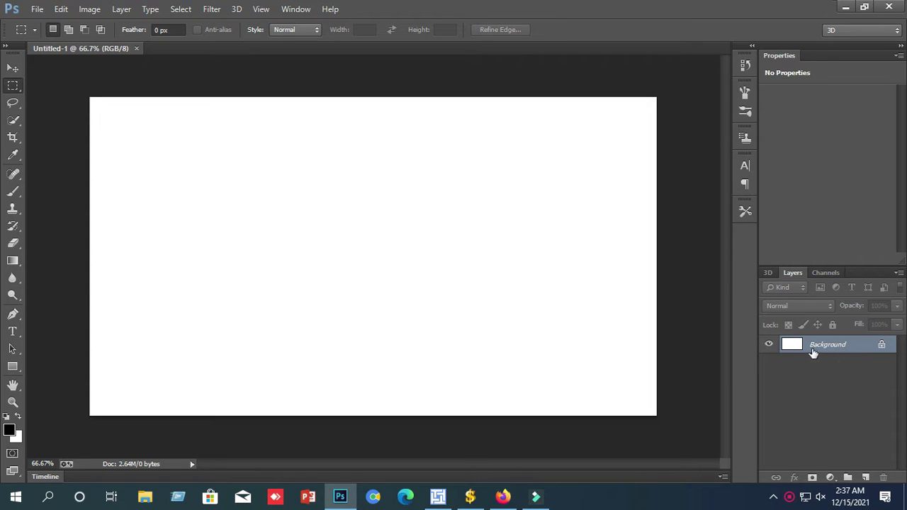
{"action": "left_click", "coordinate": [829, 478]}
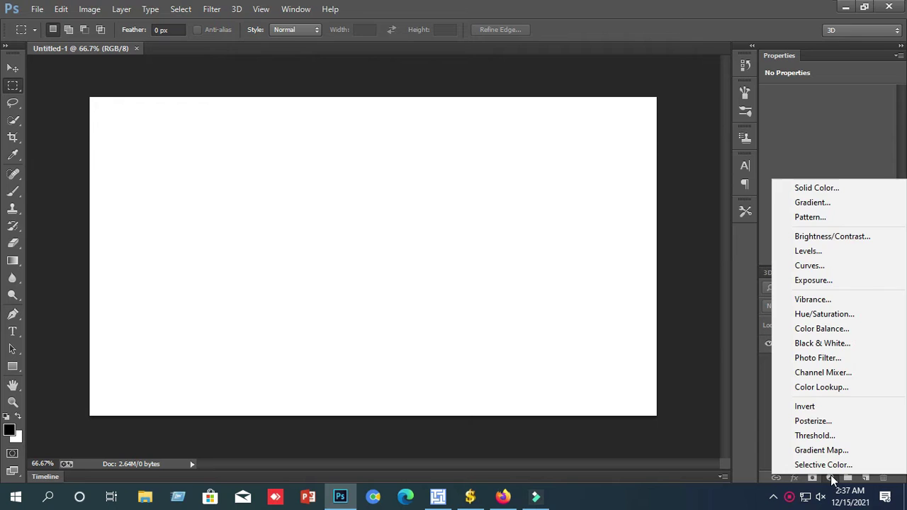
{"action": "left_click", "coordinate": [822, 189]}
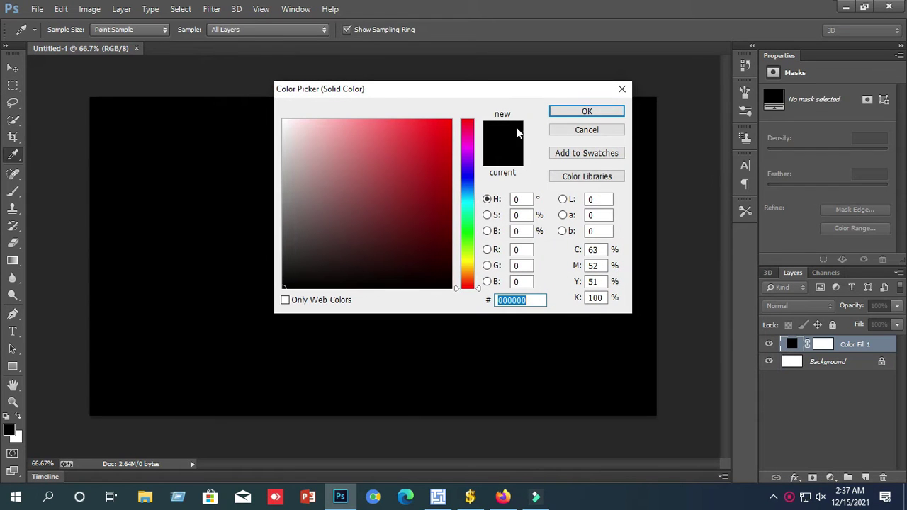
{"action": "left_click", "coordinate": [586, 115]}
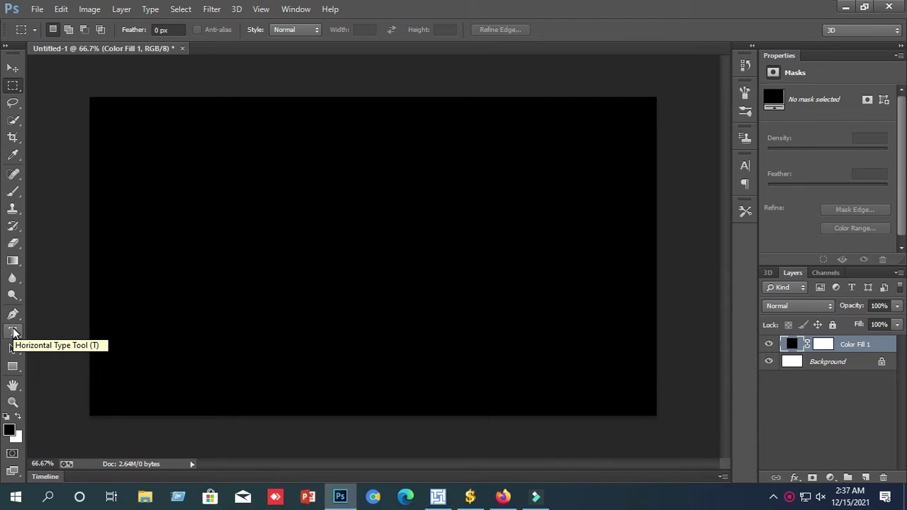
- Set the Horizontal Type tool's font to Segoe Script
{"action": "left_click", "coordinate": [12, 332]}
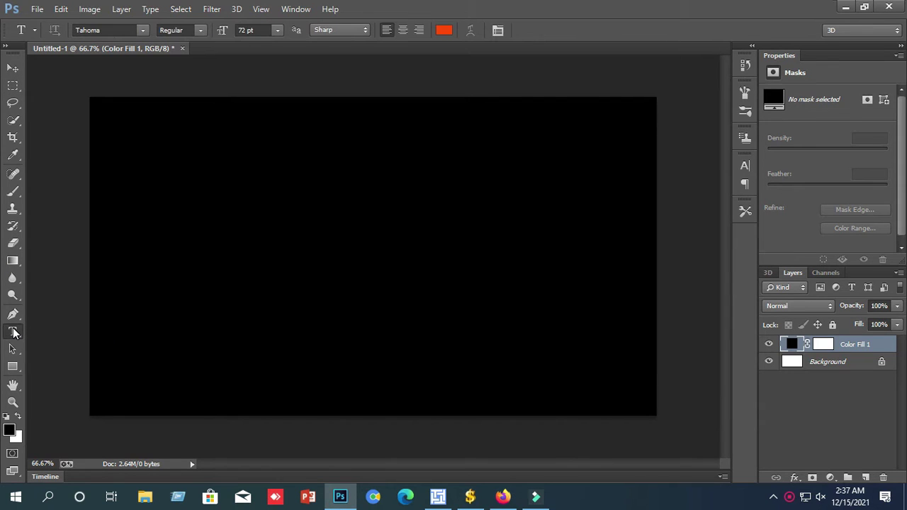
{"action": "left_click", "coordinate": [143, 30]}
{"action": "scroll", "coordinate": [170, 193], "scroll_direction": "down", "scroll_amount": 2}
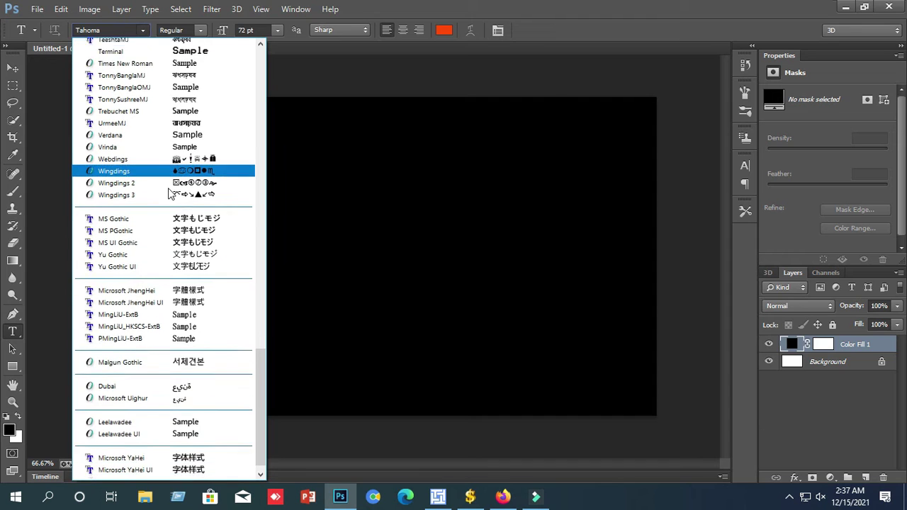
{"action": "scroll", "coordinate": [170, 193], "scroll_direction": "down", "scroll_amount": 1}
{"action": "scroll", "coordinate": [159, 249], "scroll_direction": "up", "scroll_amount": 6}
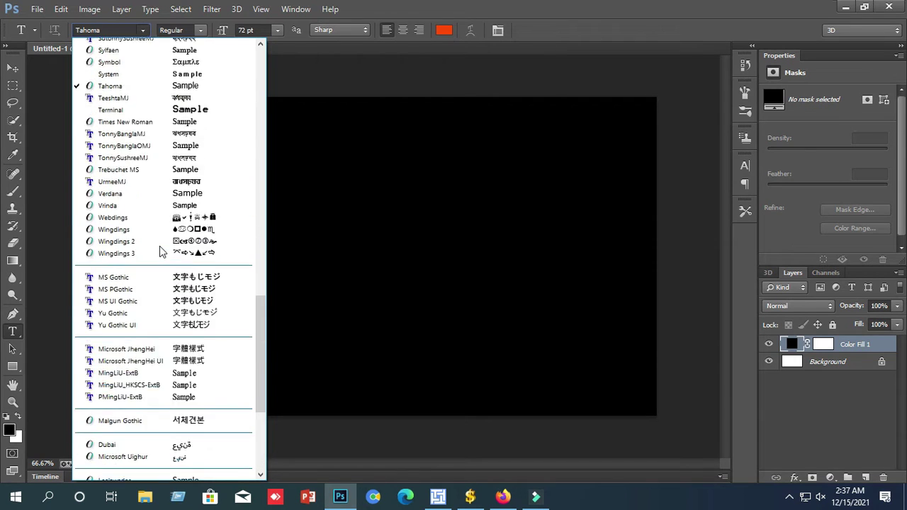
{"action": "scroll", "coordinate": [159, 246], "scroll_direction": "up", "scroll_amount": 6}
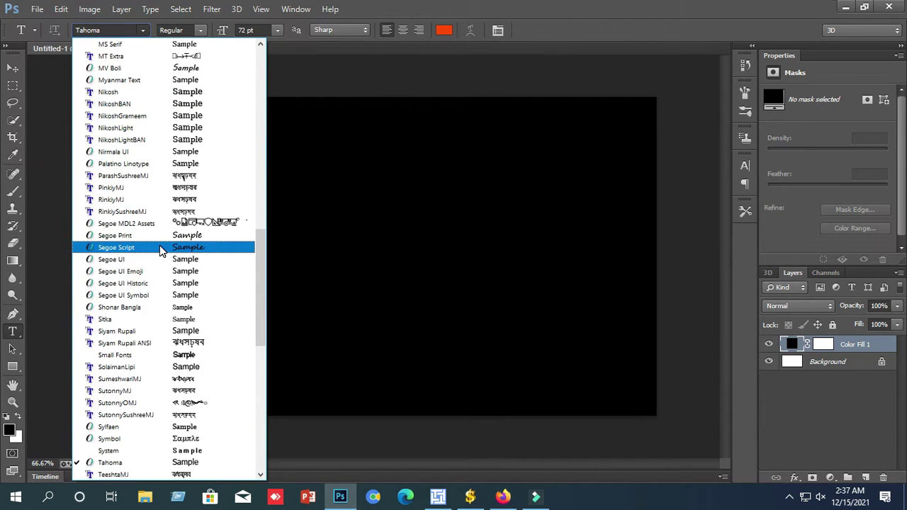
{"action": "scroll", "coordinate": [159, 246], "scroll_direction": "up", "scroll_amount": 1}
{"action": "scroll", "coordinate": [160, 245], "scroll_direction": "up", "scroll_amount": 2}
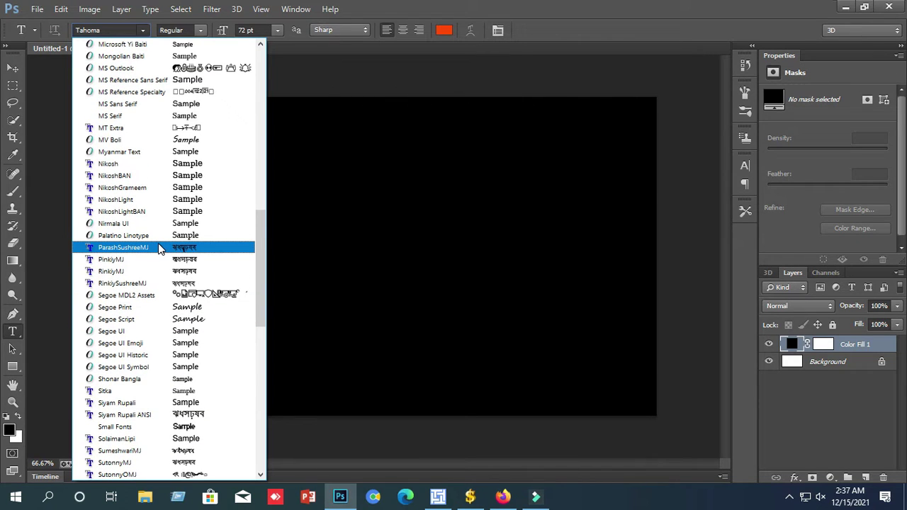
{"action": "left_click", "coordinate": [177, 319]}
- Add the text "Golden America" on the black canvas, starting left of its centre
{"action": "left_click", "coordinate": [267, 238]}
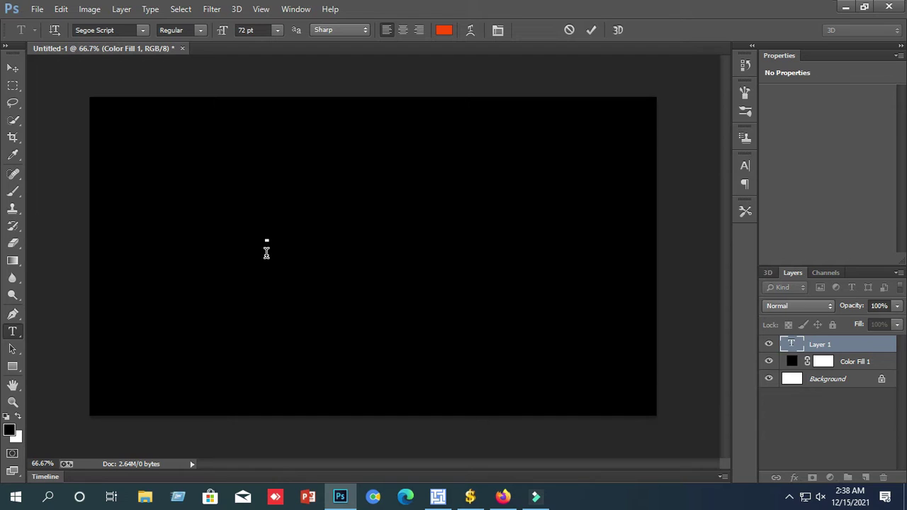
{"action": "type", "text": "Gold"}
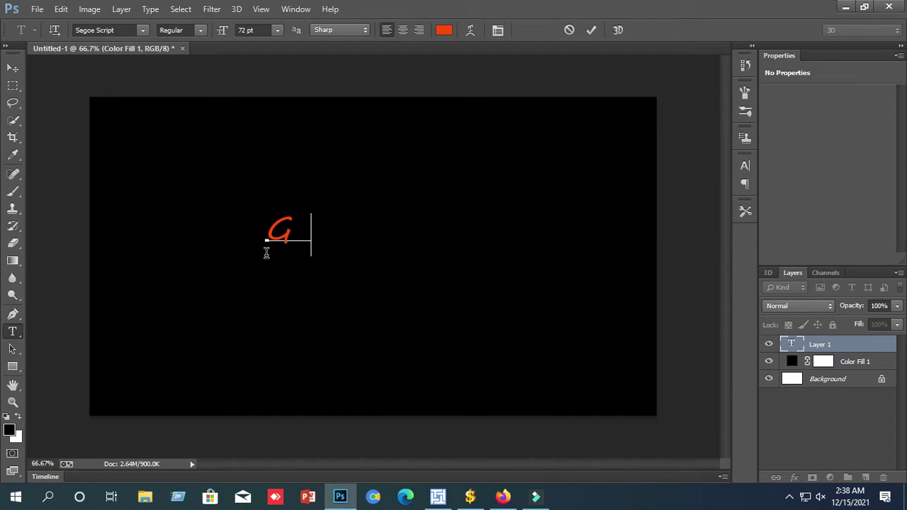
{"action": "type", "text": "en "}
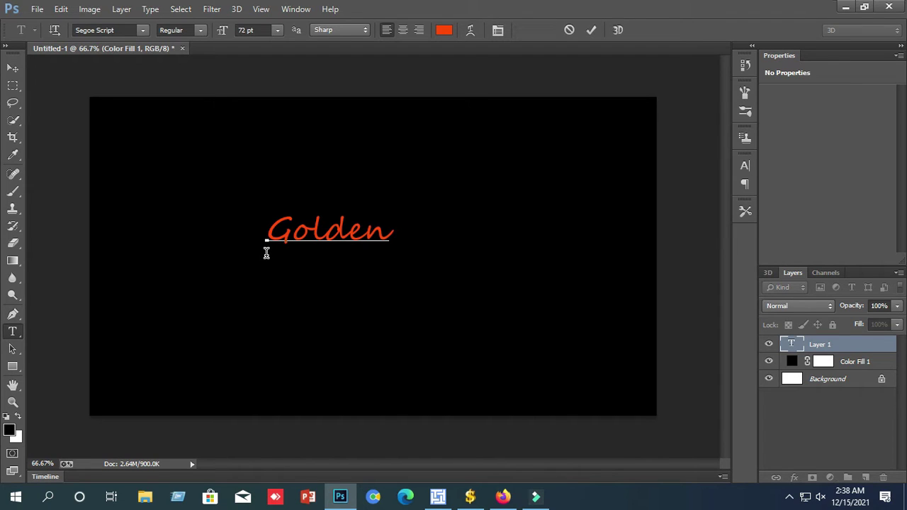
{"action": "type", "text": "Am"}
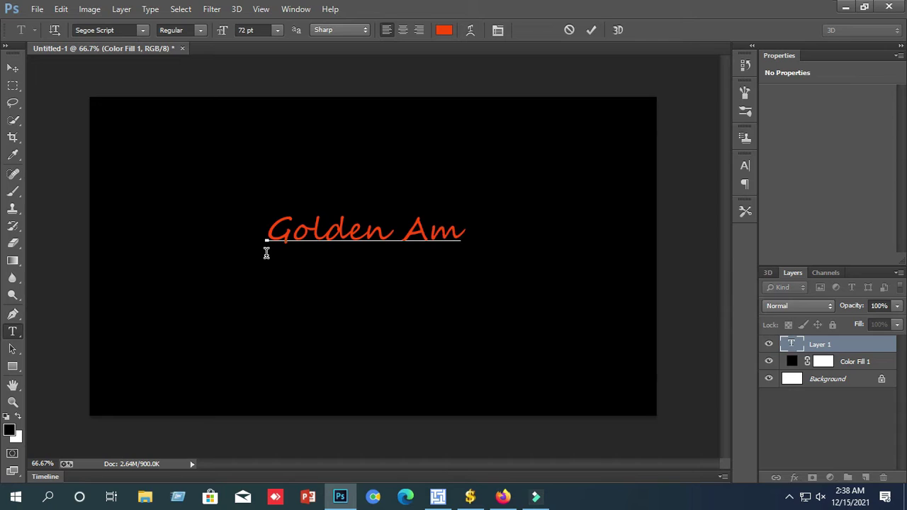
{"action": "type", "text": "e rica"}
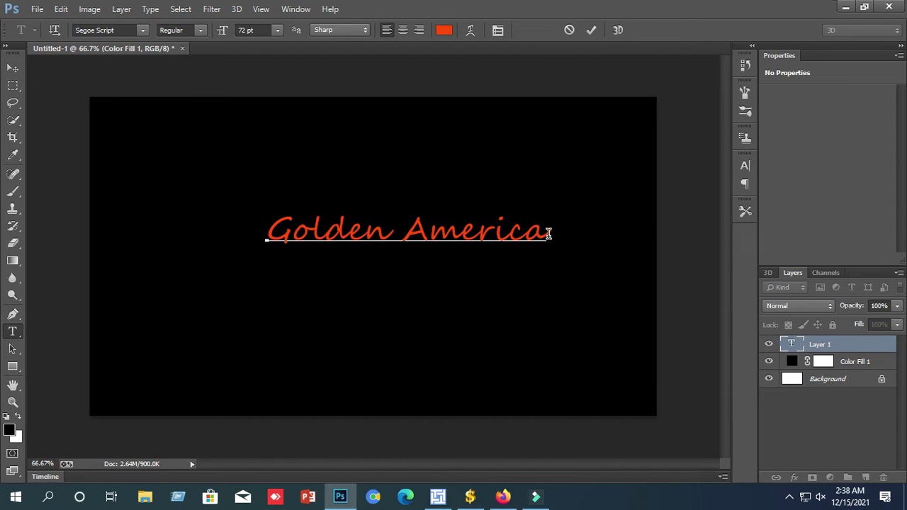
- Change the colour of the whole "Golden America" text to a dark yellow
{"action": "left_click_drag", "start_coordinate": [546, 234], "coordinate": [111, 250]}
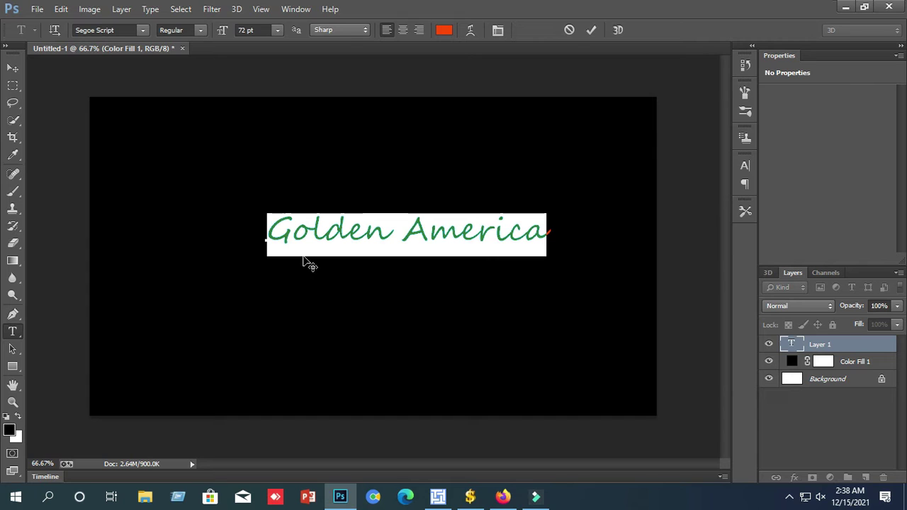
{"action": "left_click", "coordinate": [443, 30]}
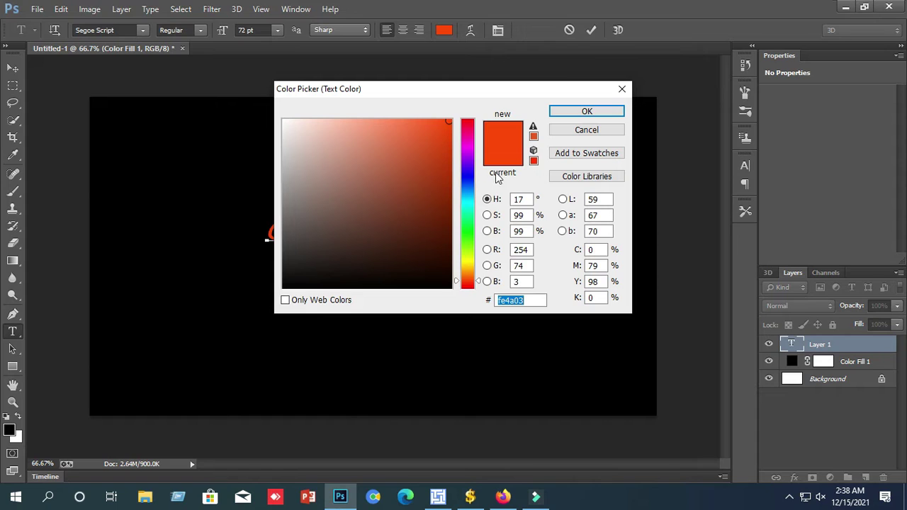
{"action": "left_click", "coordinate": [469, 263]}
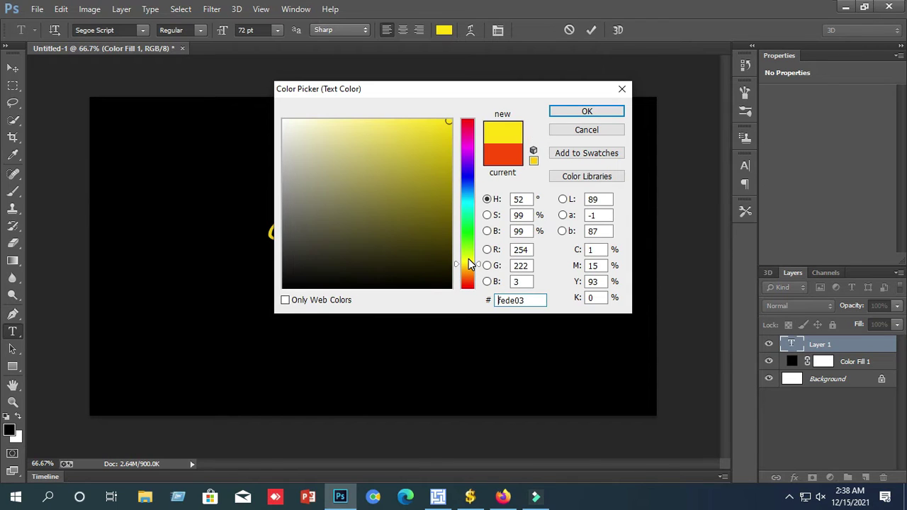
{"action": "left_click", "coordinate": [469, 259]}
{"action": "left_click", "coordinate": [469, 263]}
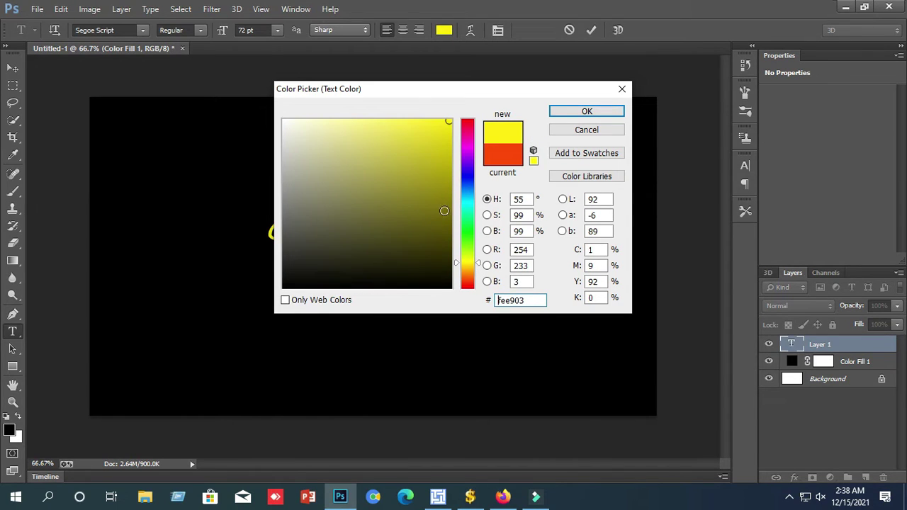
{"action": "left_click", "coordinate": [447, 160]}
{"action": "left_click", "coordinate": [579, 112]}
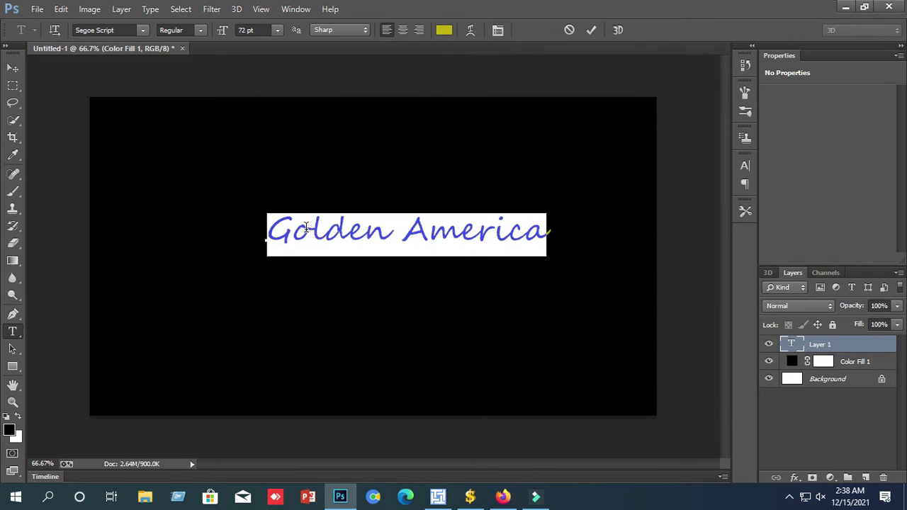
{"action": "left_click", "coordinate": [260, 224]}
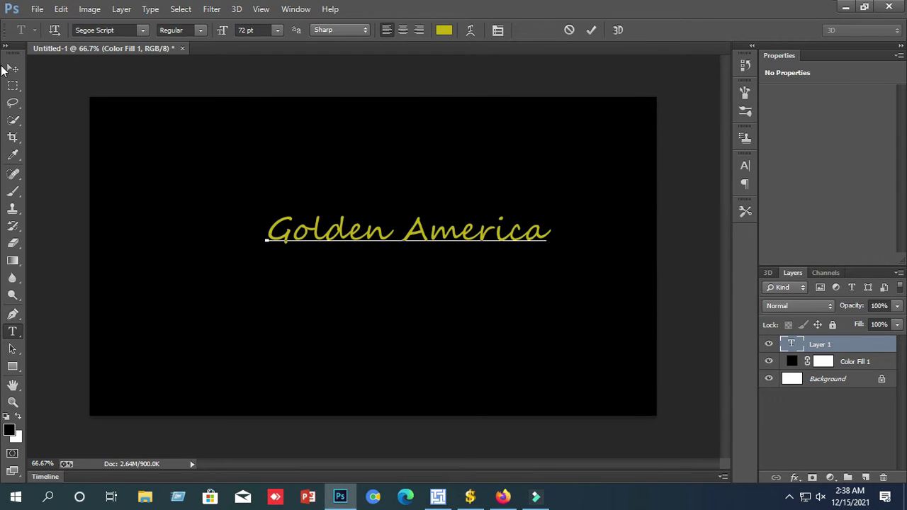
- Move the text toward the canvas centre and scale it to about 146% width and 281% height, applying the transformation
{"action": "left_click", "coordinate": [13, 68]}
{"action": "left_click_drag", "start_coordinate": [282, 235], "coordinate": [251, 251]}
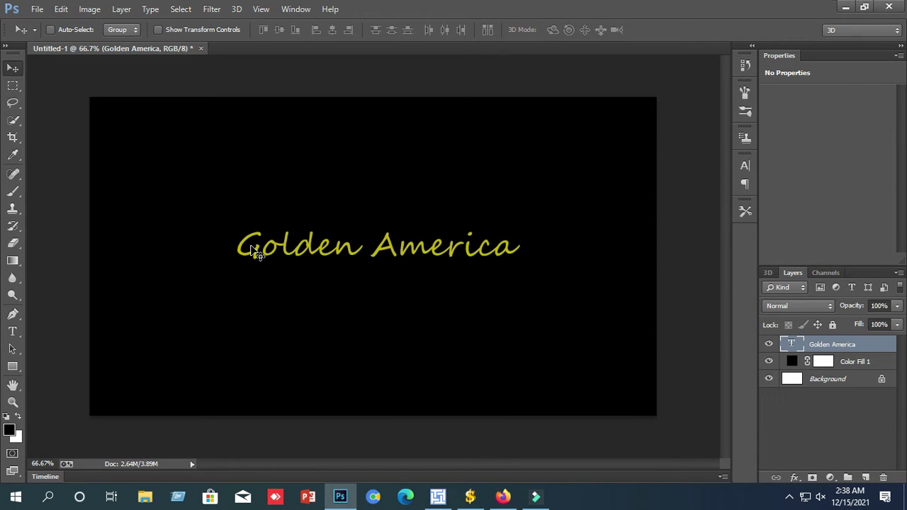
{"action": "key", "text": "ctrl+t"}
{"action": "left_click_drag", "start_coordinate": [236, 229], "coordinate": [145, 172]}
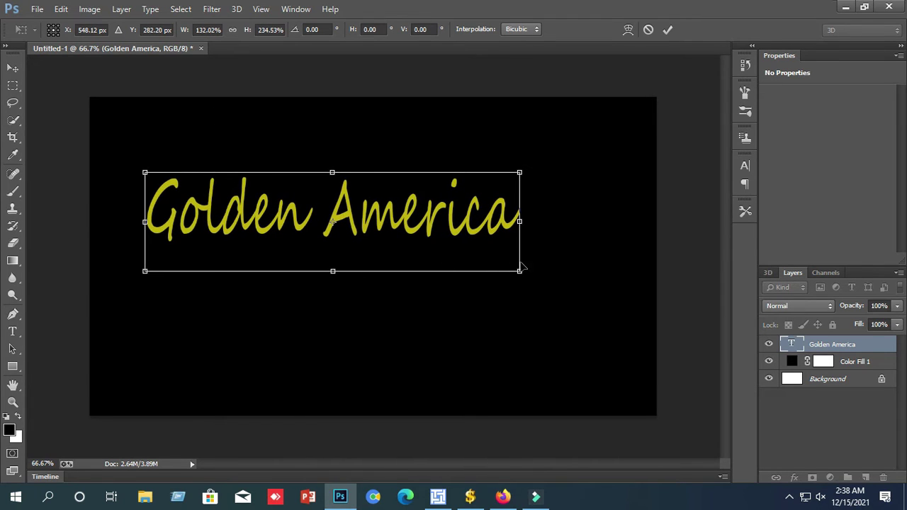
{"action": "left_click_drag", "start_coordinate": [520, 271], "coordinate": [559, 292]}
{"action": "left_click_drag", "start_coordinate": [368, 235], "coordinate": [405, 251]}
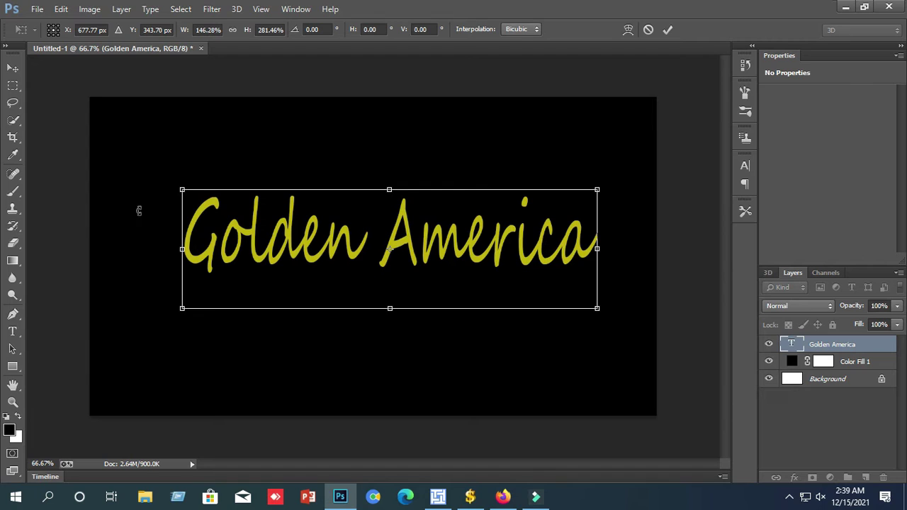
{"action": "left_click", "coordinate": [12, 330]}
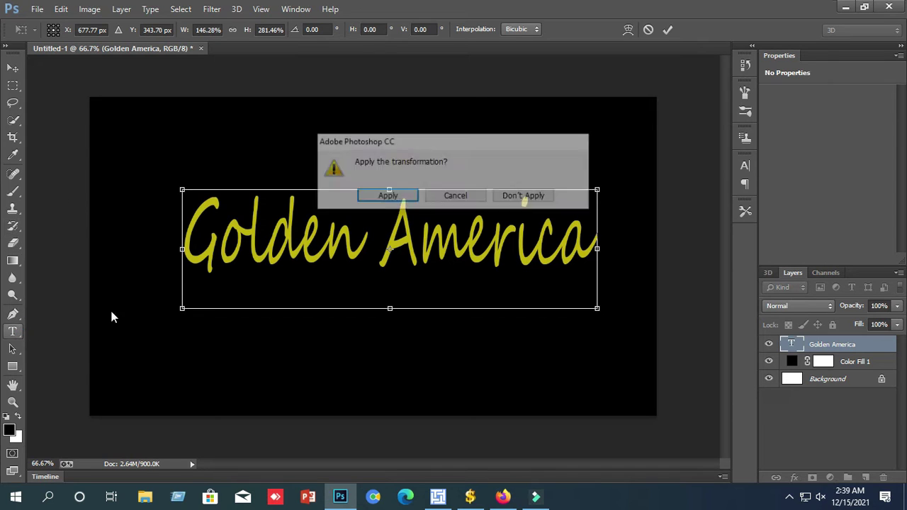
{"action": "left_click", "coordinate": [397, 197]}
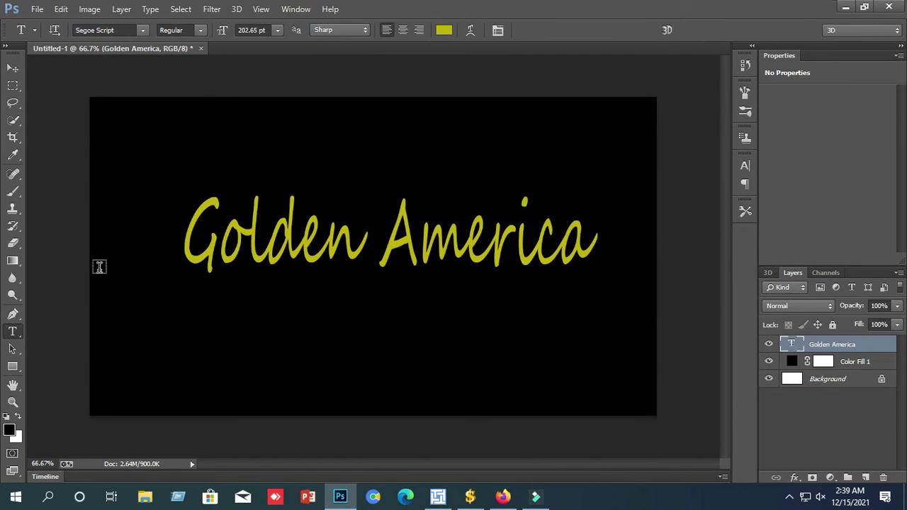
- Recolour the whole "Golden America" text to near-white fefefc
{"action": "left_click", "coordinate": [341, 245]}
{"action": "left_click_drag", "start_coordinate": [595, 230], "coordinate": [170, 239]}
{"action": "left_click", "coordinate": [444, 30]}
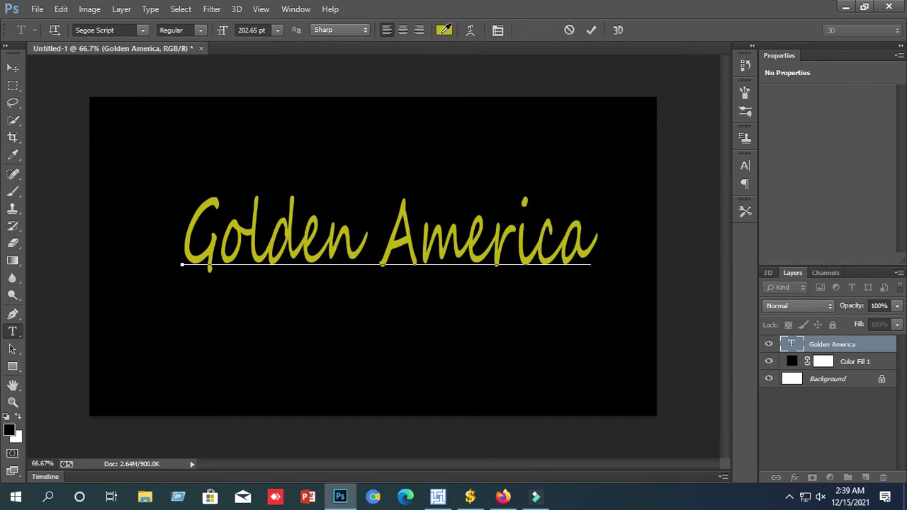
{"action": "left_click", "coordinate": [283, 121]}
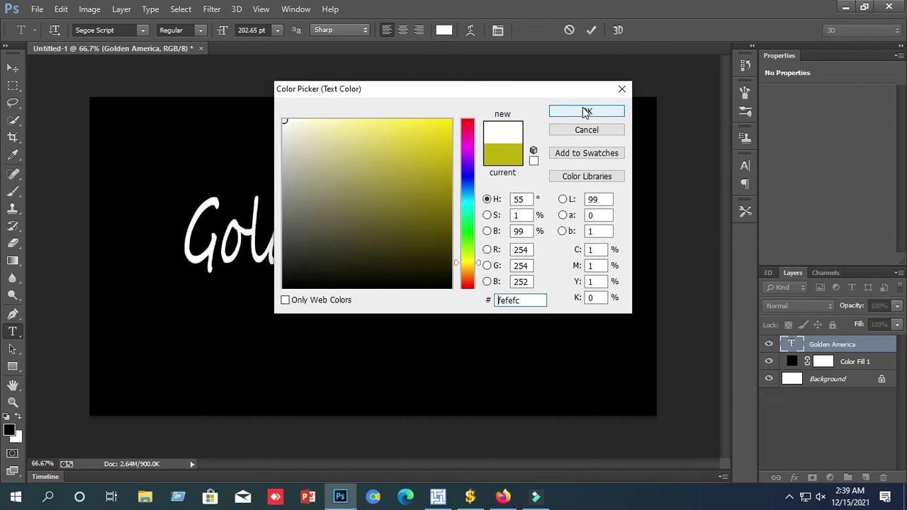
{"action": "left_click", "coordinate": [585, 112]}
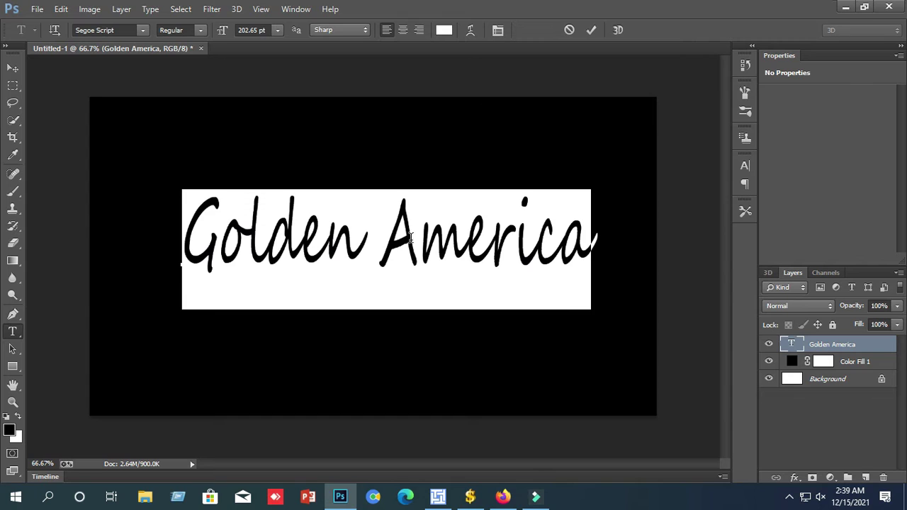
- Move the "Golden America" text down into the lower half of the canvas, horizontally near the middle
{"action": "left_click", "coordinate": [13, 68]}
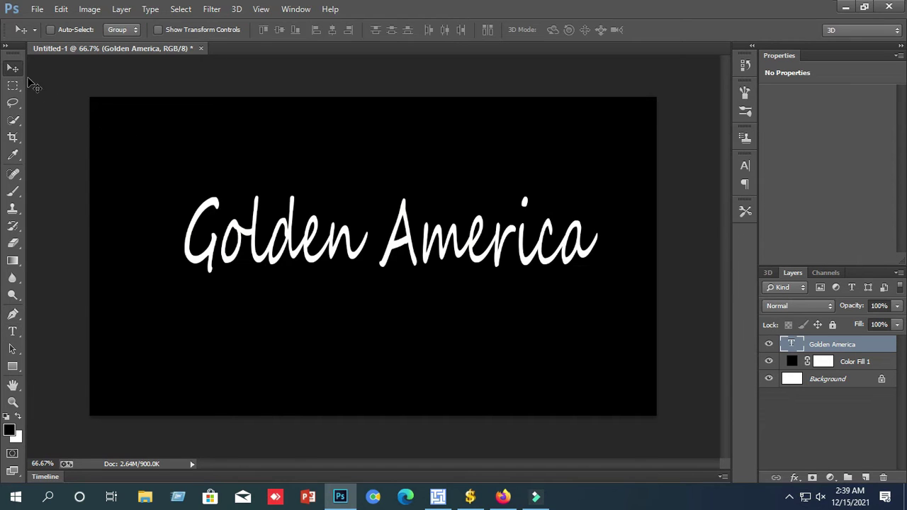
{"action": "left_click_drag", "start_coordinate": [247, 241], "coordinate": [236, 261]}
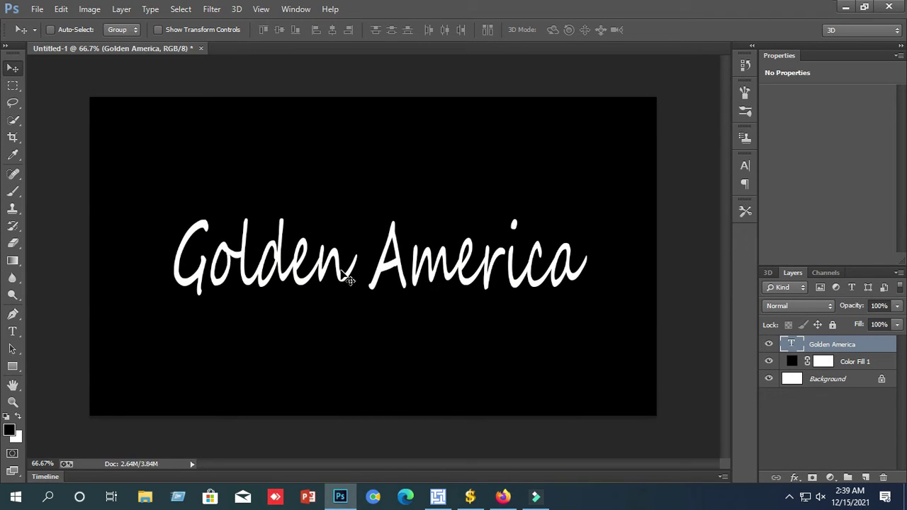
{"action": "left_click_drag", "start_coordinate": [343, 278], "coordinate": [345, 310]}
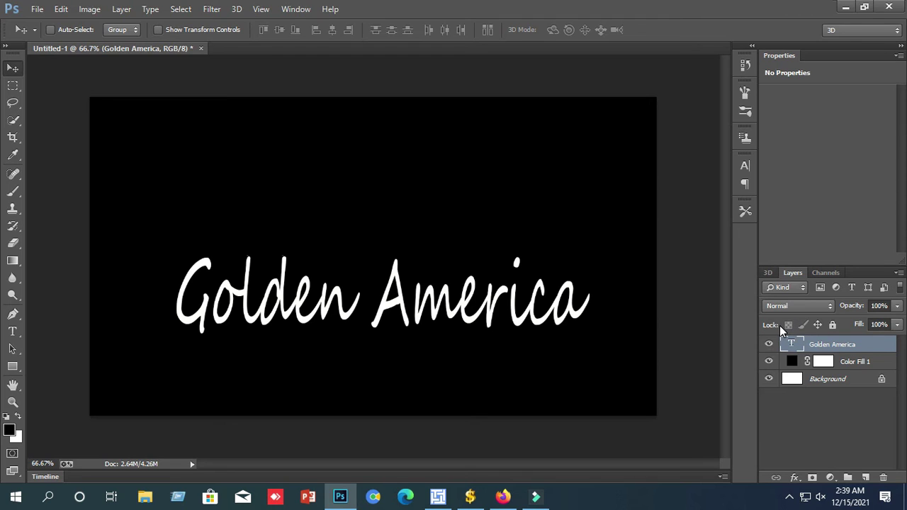
- Duplicate the Golden America text layer within the same document, keeping the suggested name
{"action": "right_click", "coordinate": [818, 348]}
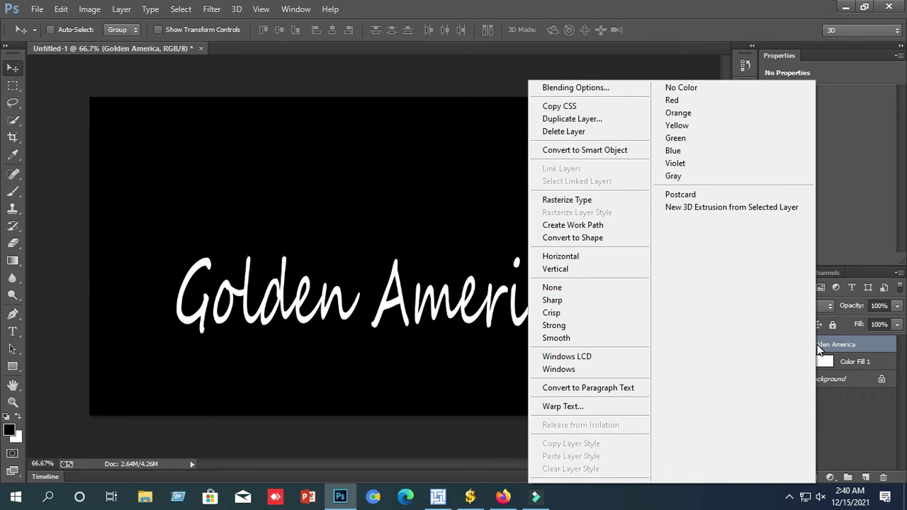
{"action": "left_click", "coordinate": [572, 118]}
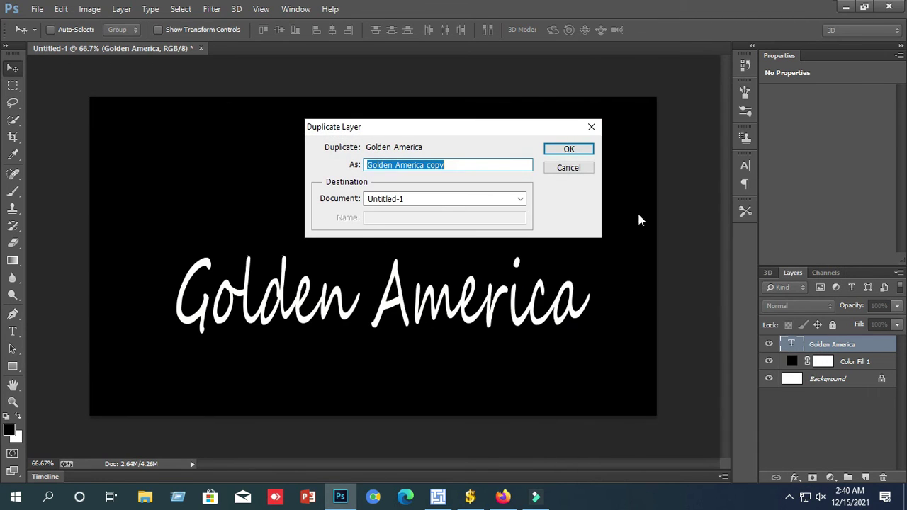
{"action": "left_click", "coordinate": [567, 150]}
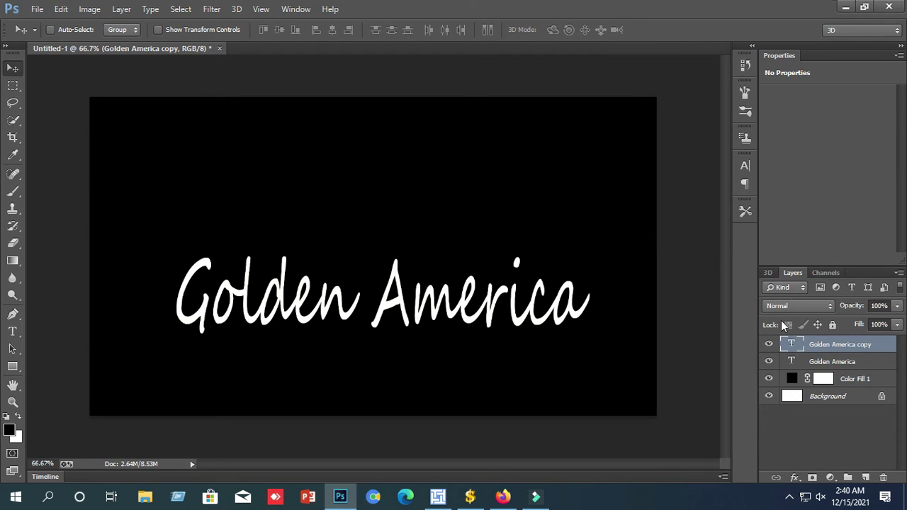
{"action": "double_click", "coordinate": [831, 346]}
{"action": "left_click", "coordinate": [804, 344]}
{"action": "left_click", "coordinate": [795, 478]}
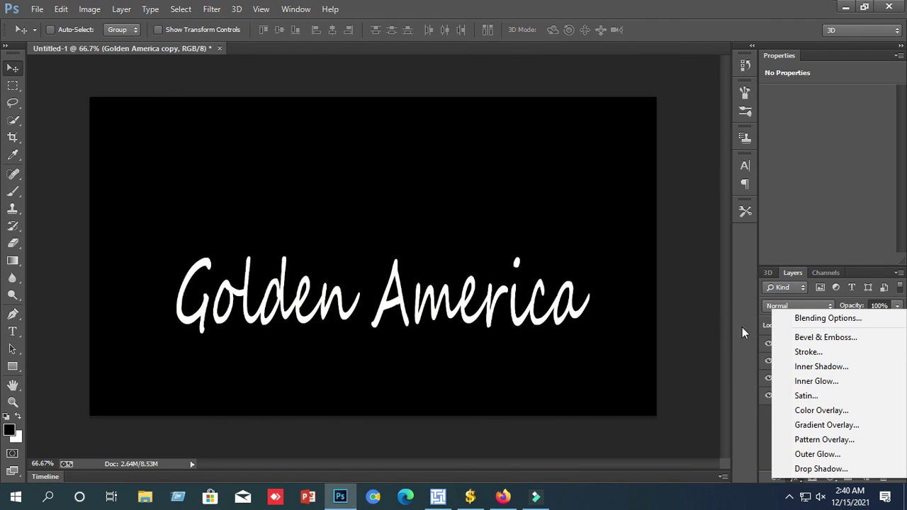
{"action": "left_click", "coordinate": [719, 316]}
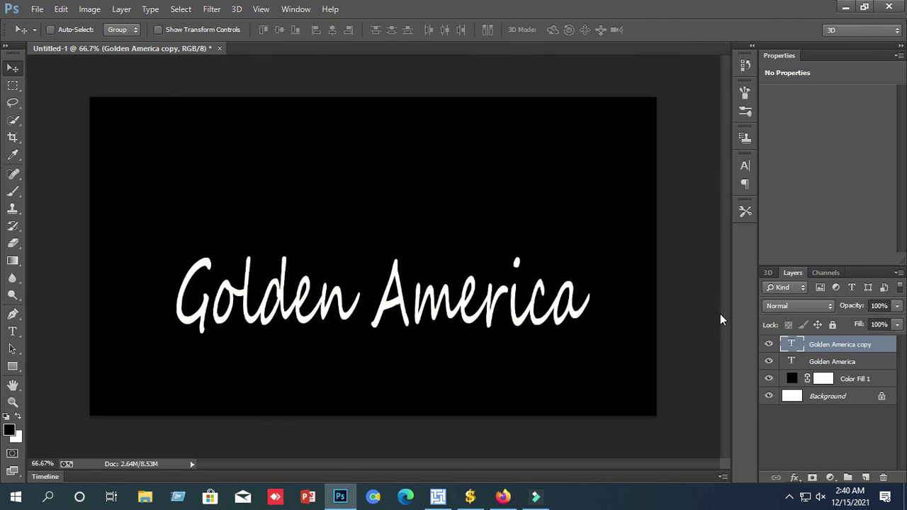
{"action": "double_click", "coordinate": [848, 345]}
{"action": "key", "text": "Return"}
- Enable Gradient Overlay in the Golden America copy layer's style and lower its Blend If white limit for This Layer to 254
{"action": "double_click", "coordinate": [860, 346]}
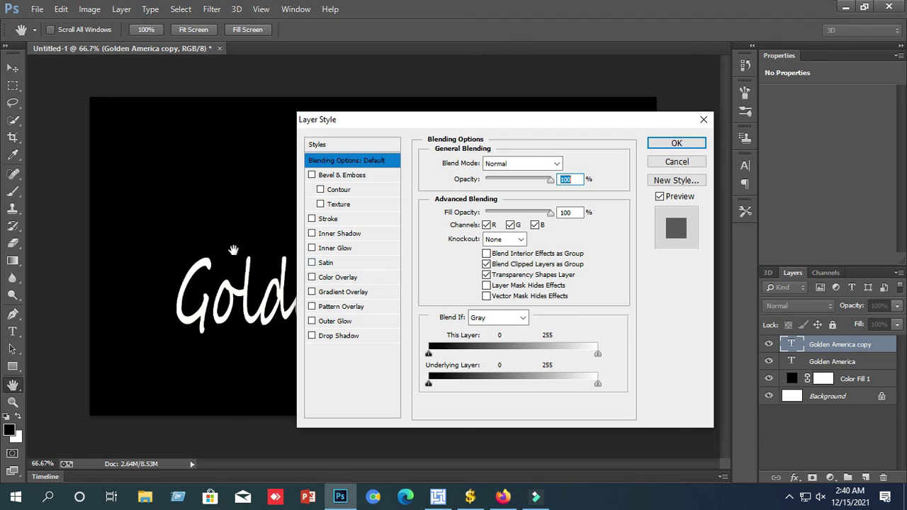
{"action": "left_click", "coordinate": [311, 292]}
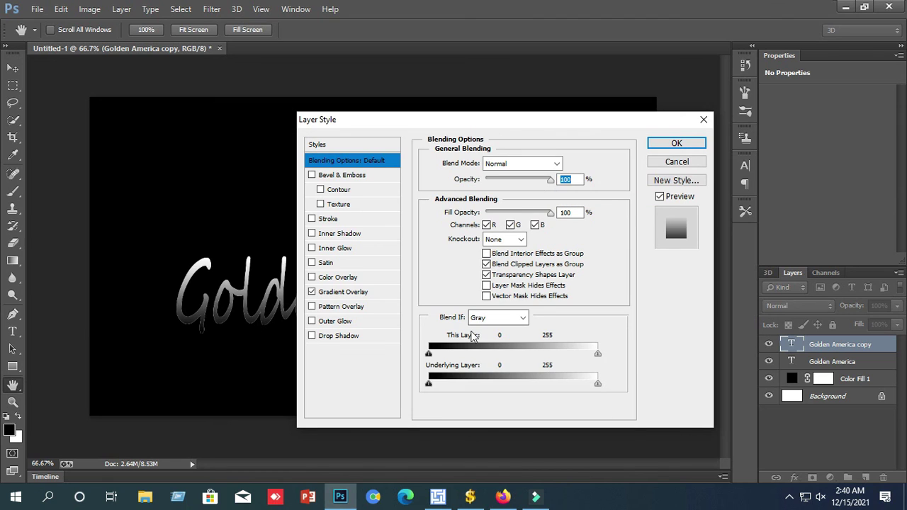
{"action": "left_click_drag", "start_coordinate": [598, 359], "coordinate": [597, 359]}
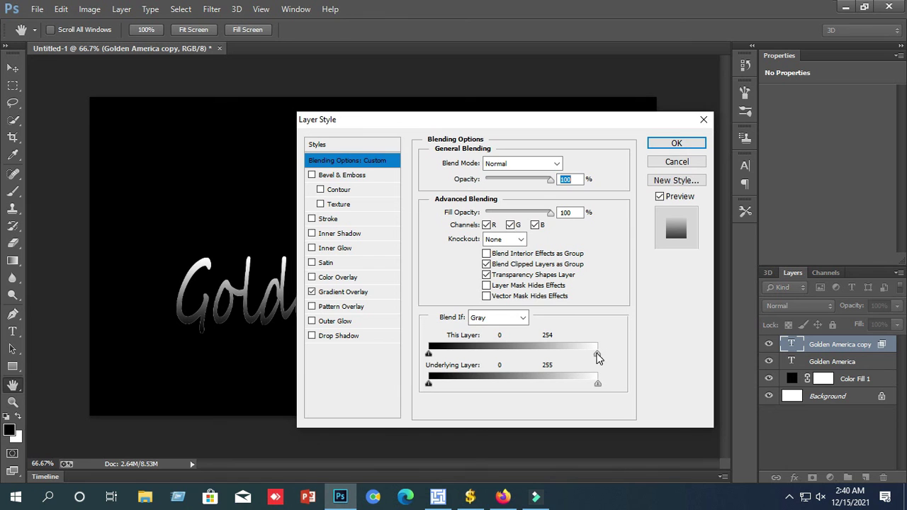